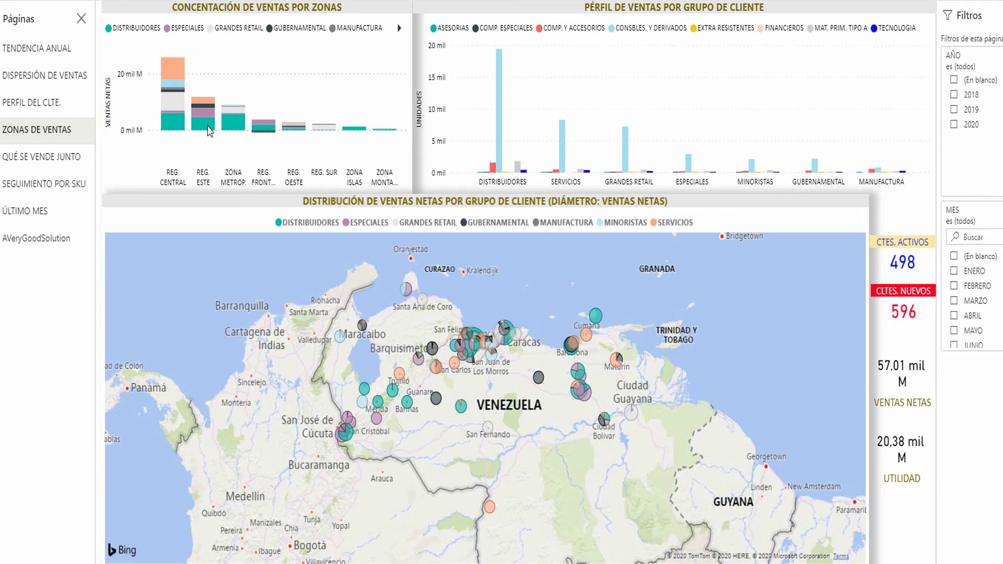
Filter the page to 2020, view ENERO, FEBRERO and MARZO one at a time, and clear the month filter
{"action": "mouse_move", "coordinate": [234, 110]}
{"action": "mouse_move", "coordinate": [599, 321]}
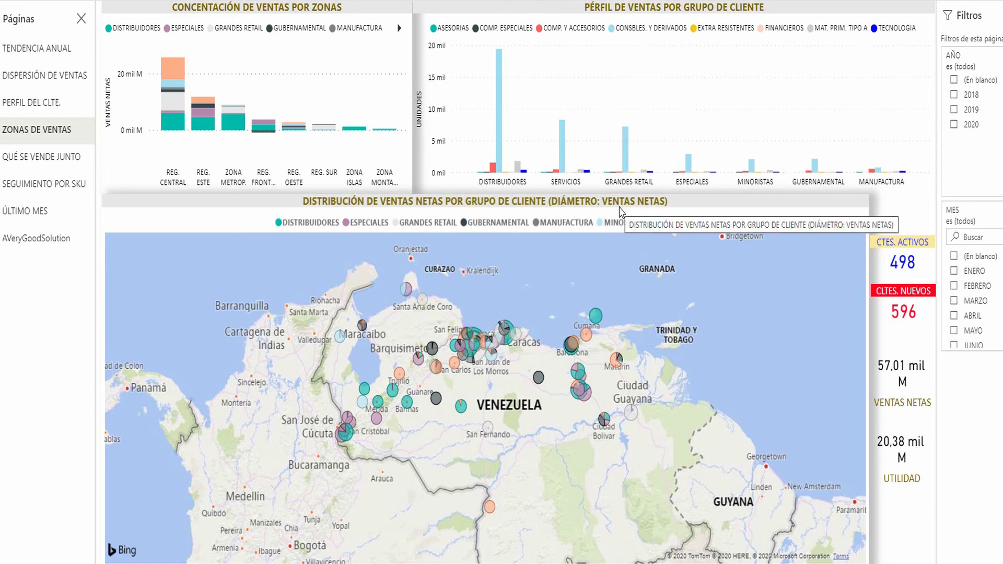
{"action": "left_click", "coordinate": [953, 125]}
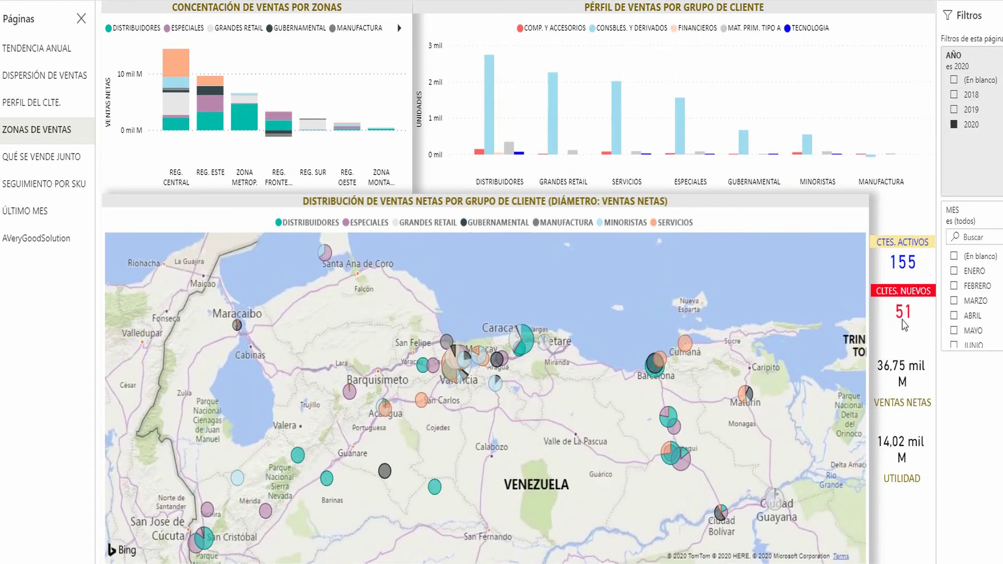
{"action": "left_click", "coordinate": [954, 271]}
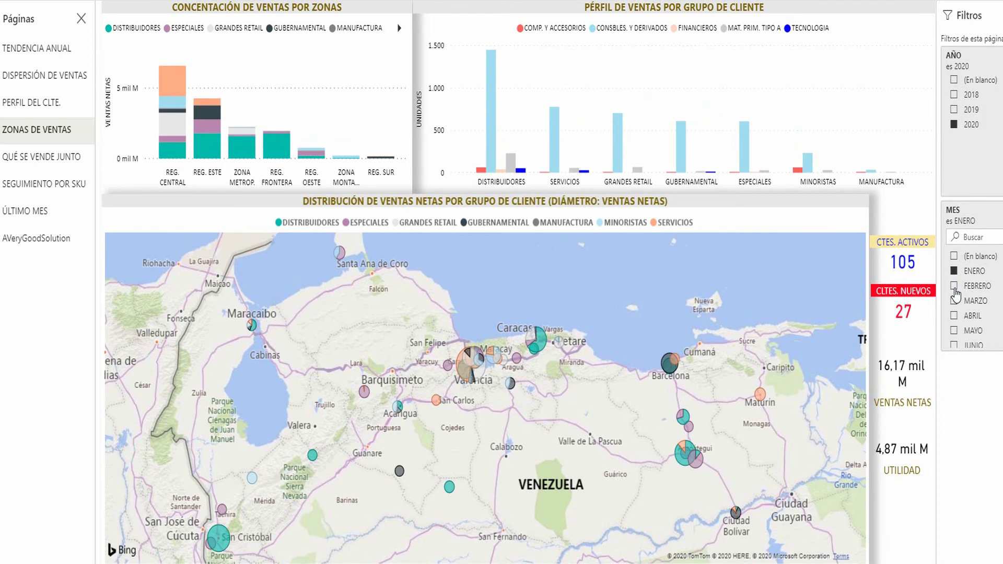
{"action": "left_click", "coordinate": [954, 286]}
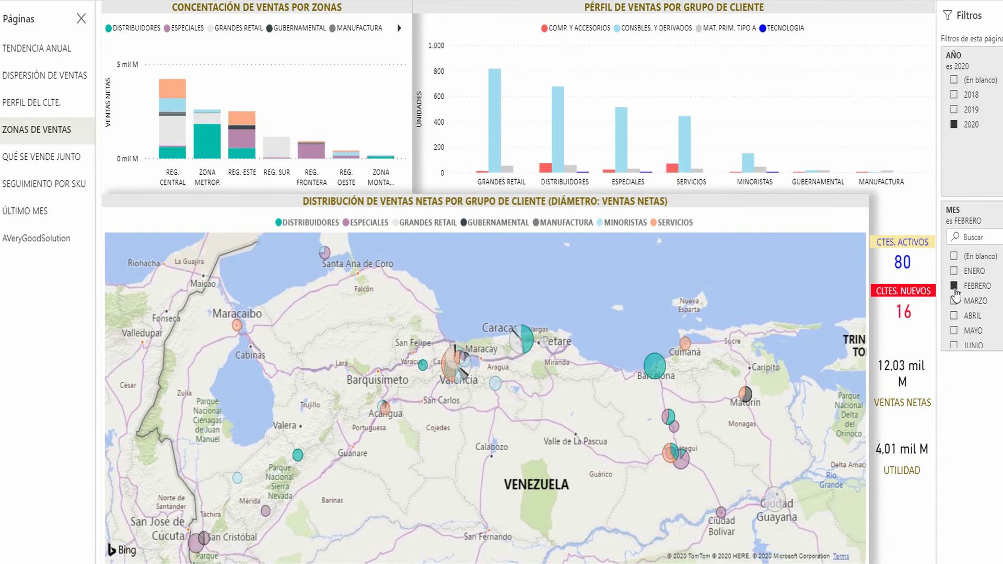
{"action": "left_click", "coordinate": [954, 301]}
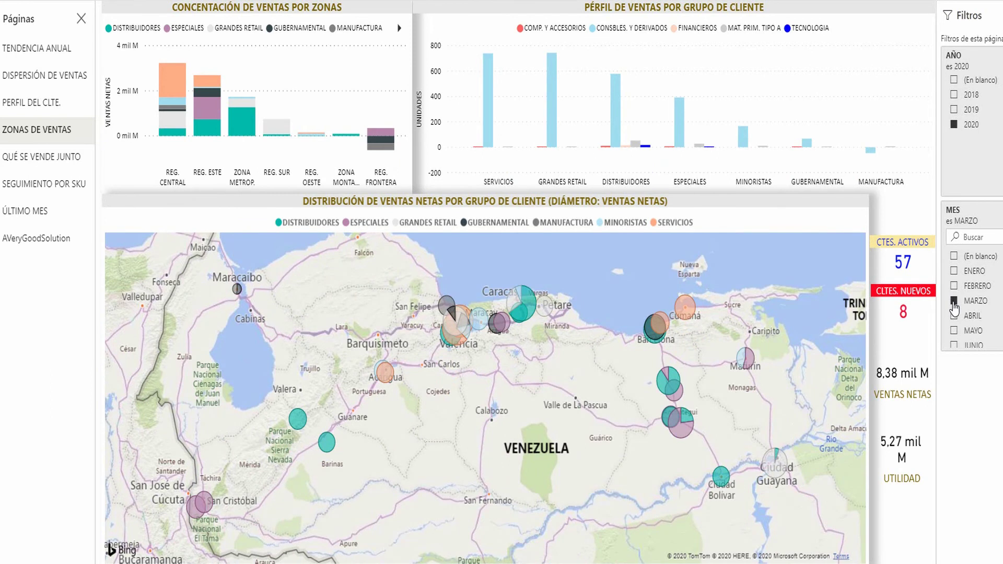
{"action": "left_click", "coordinate": [954, 303]}
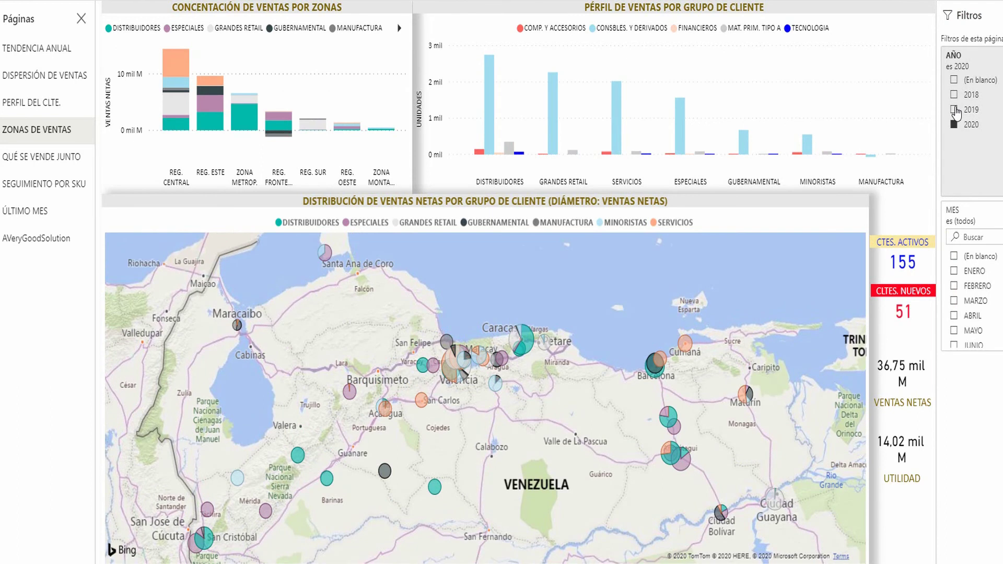
Switch the year filter to 2019 and cross-filter the report by REG. CENTRAL in the sales-by-zone chart
{"action": "left_click", "coordinate": [954, 110]}
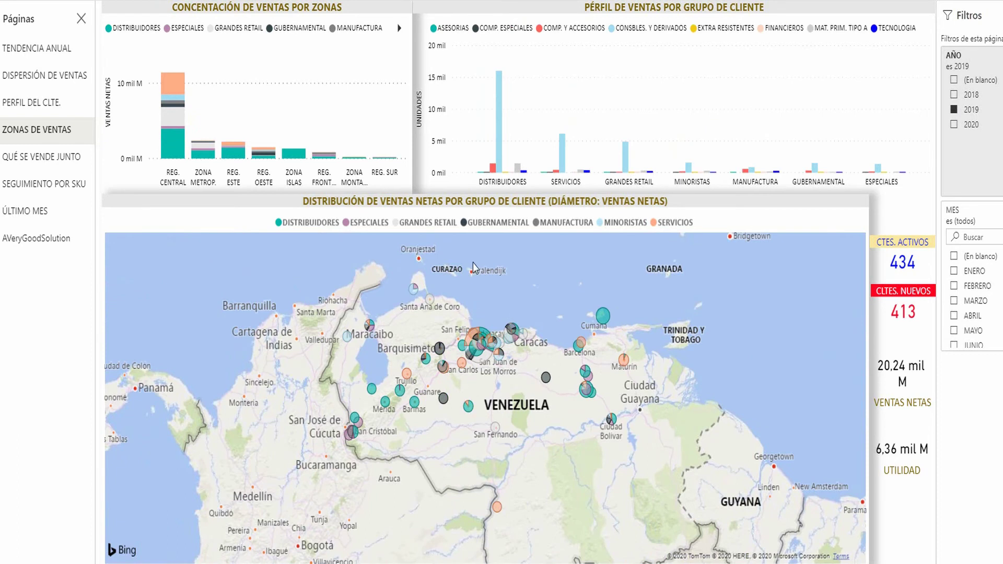
{"action": "left_click", "coordinate": [171, 178]}
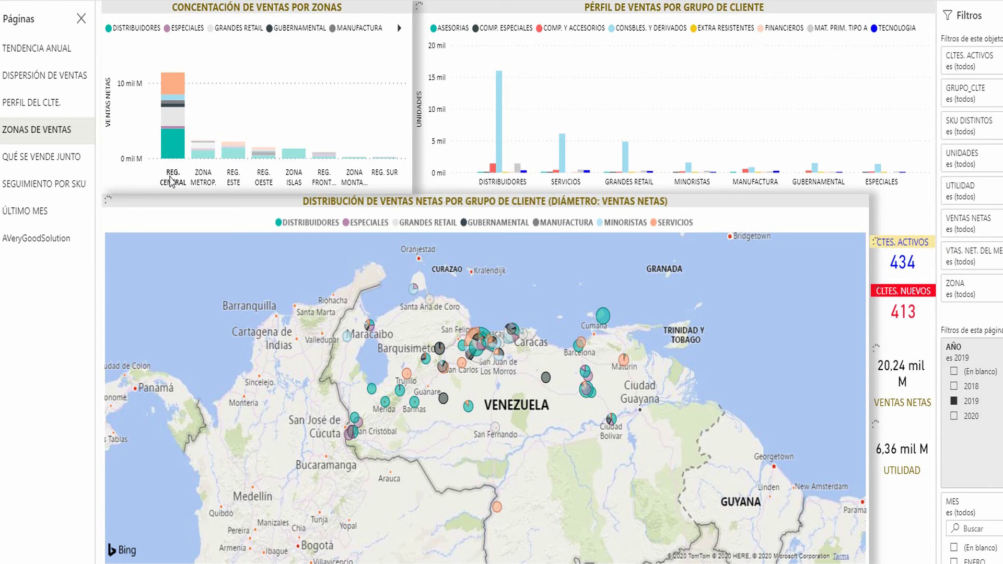
{"action": "left_click", "coordinate": [171, 180]}
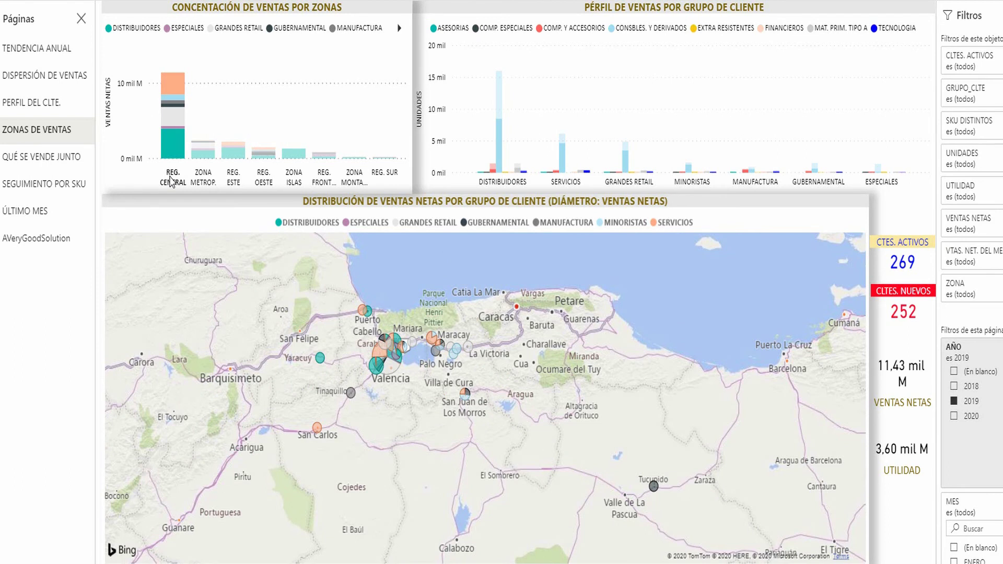
Cross-filter the report by the ZONA MONTA... category and examine its customer bubbles in their wider geographic context
{"action": "left_click", "coordinate": [353, 178]}
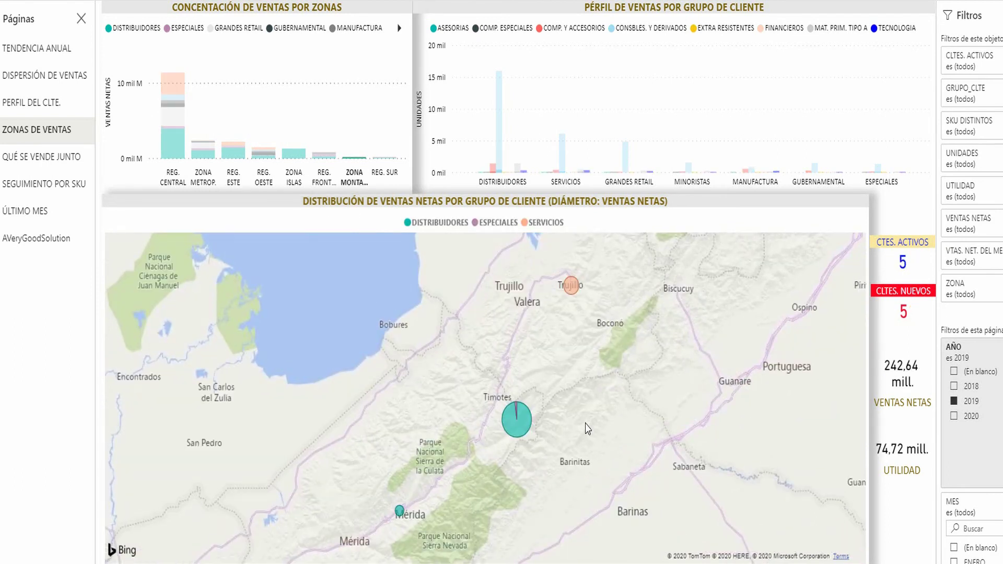
{"action": "scroll", "coordinate": [588, 428], "scroll_direction": "down", "scroll_amount": 3}
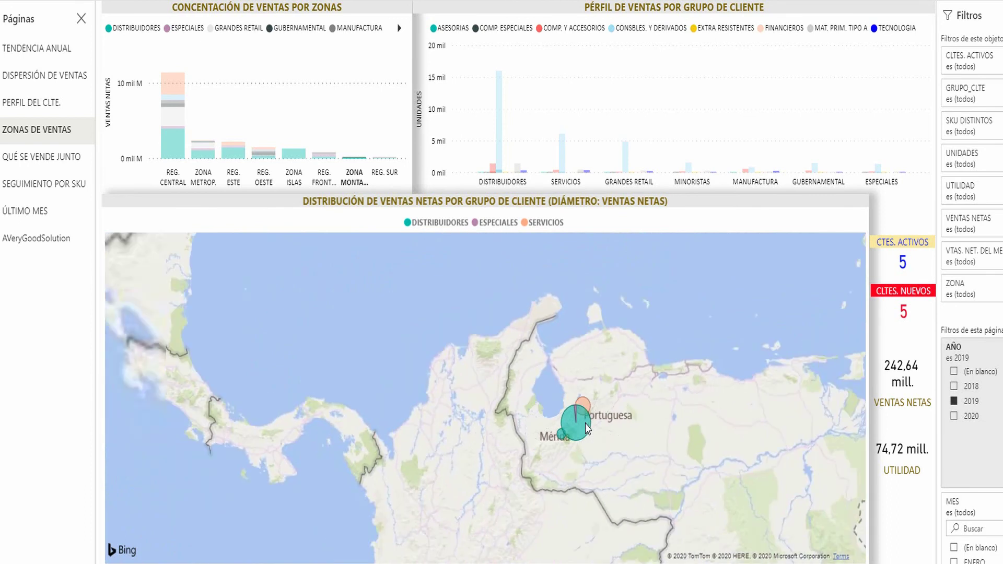
{"action": "scroll", "coordinate": [588, 428], "scroll_direction": "up", "scroll_amount": 3}
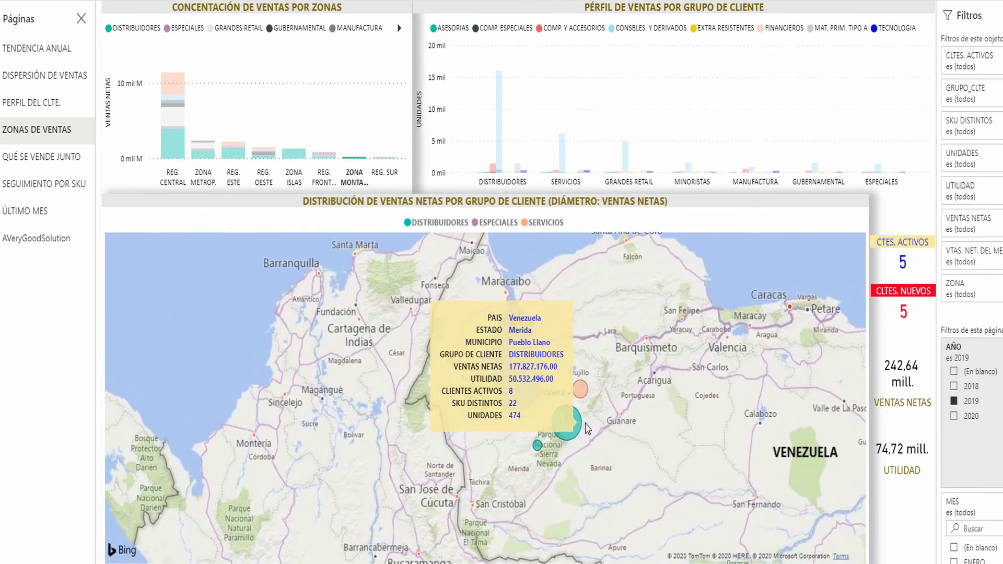
Cross-filter by ZONA ISLAS, inspect its distributor bubble's details on the map, and clear the zone selection
{"action": "left_click", "coordinate": [296, 179]}
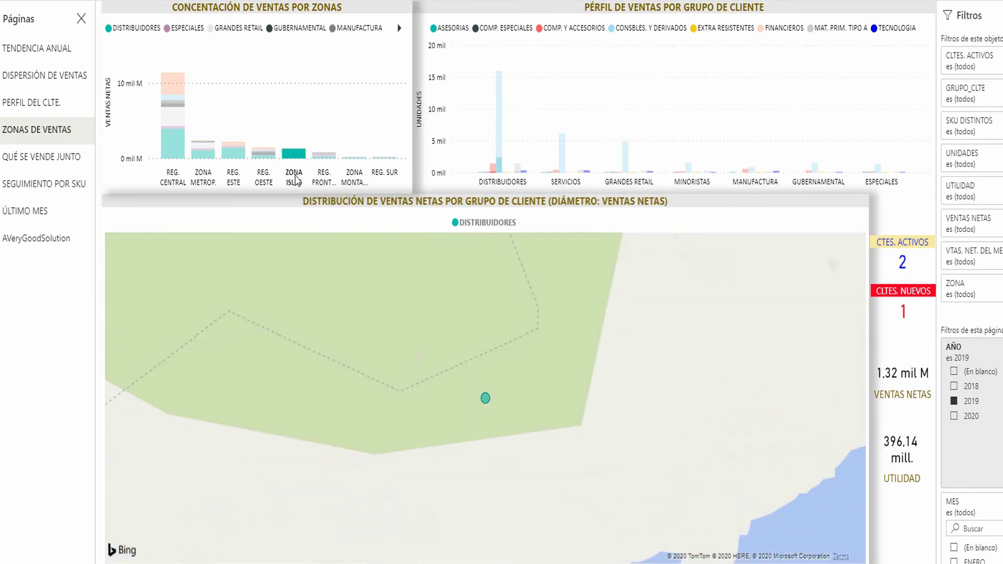
{"action": "scroll", "coordinate": [613, 375], "scroll_direction": "down", "scroll_amount": 5}
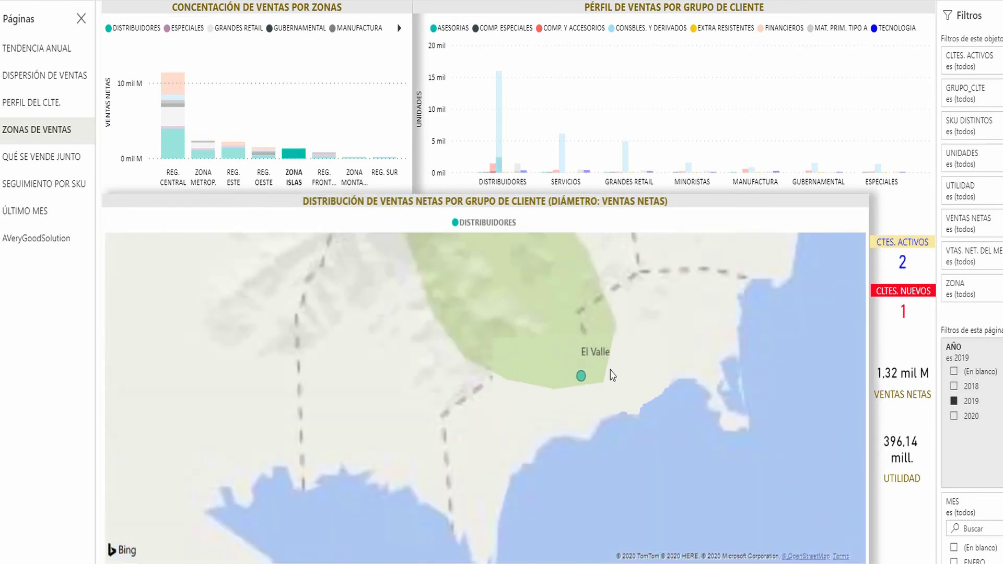
{"action": "scroll", "coordinate": [612, 375], "scroll_direction": "down", "scroll_amount": 2}
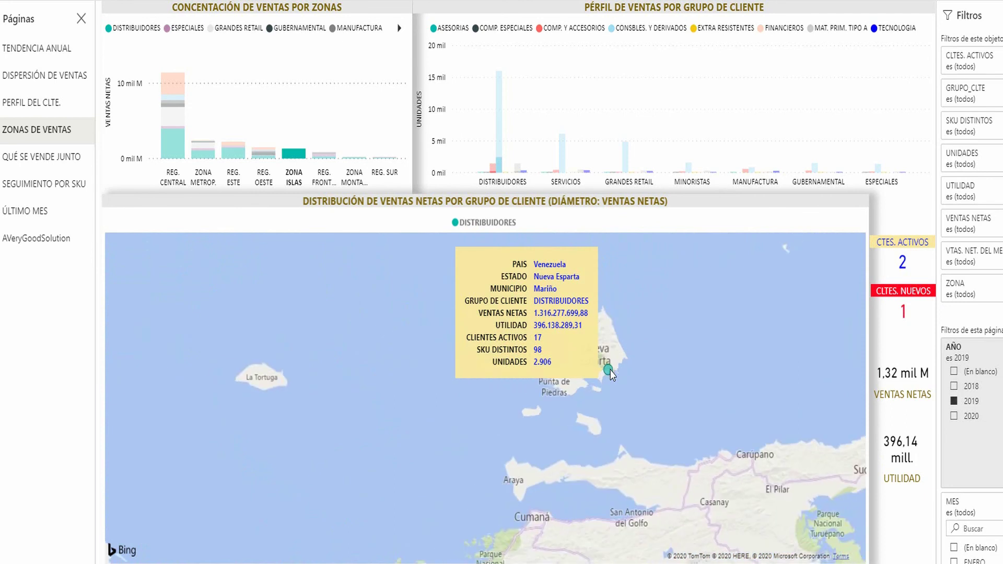
{"action": "left_click", "coordinate": [296, 111]}
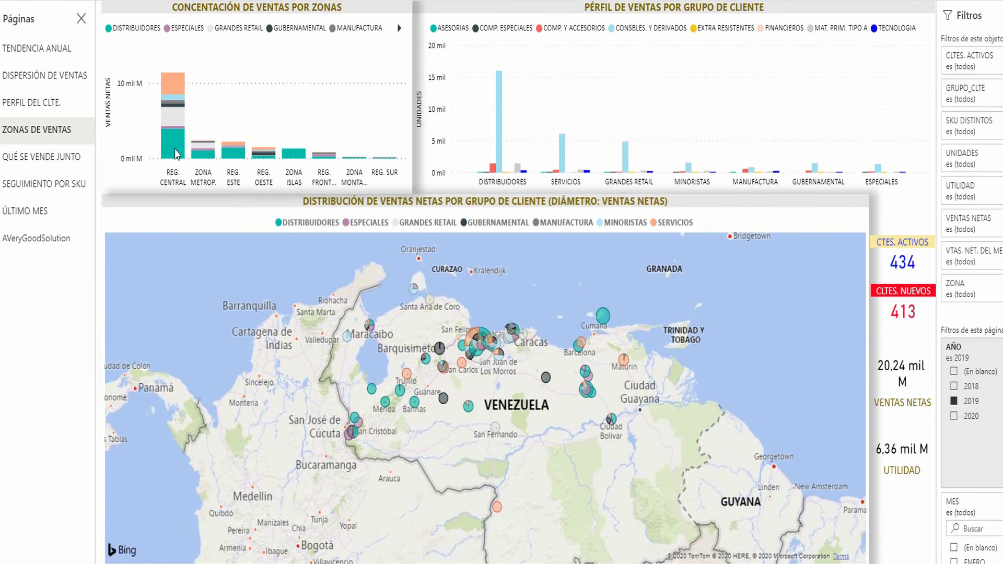
Isolate the DISTRIBUIDORES and SERVICIOS segments of the REG. CENTRAL column in turn, and clear the selection
{"action": "mouse_move", "coordinate": [174, 146]}
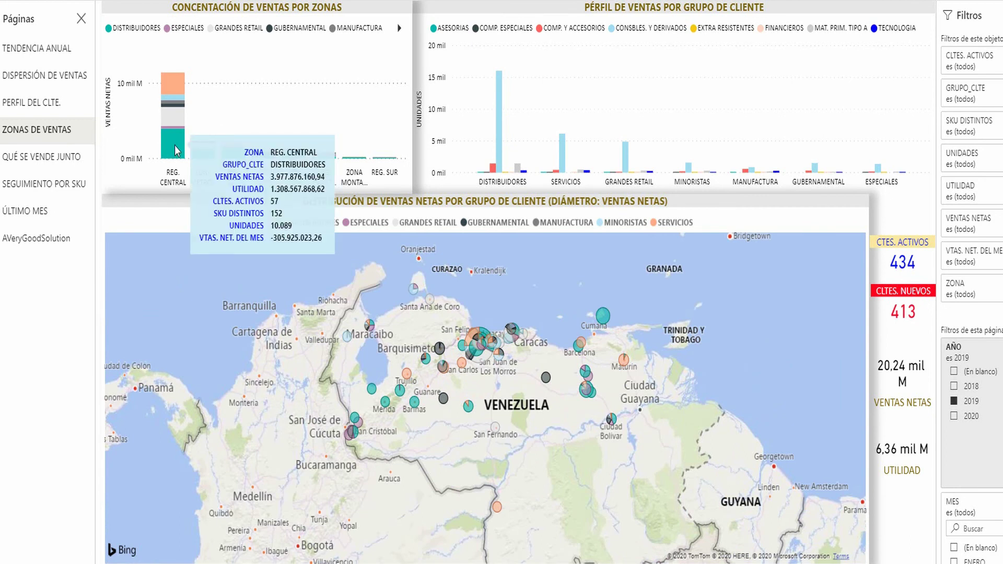
{"action": "left_click", "coordinate": [175, 145]}
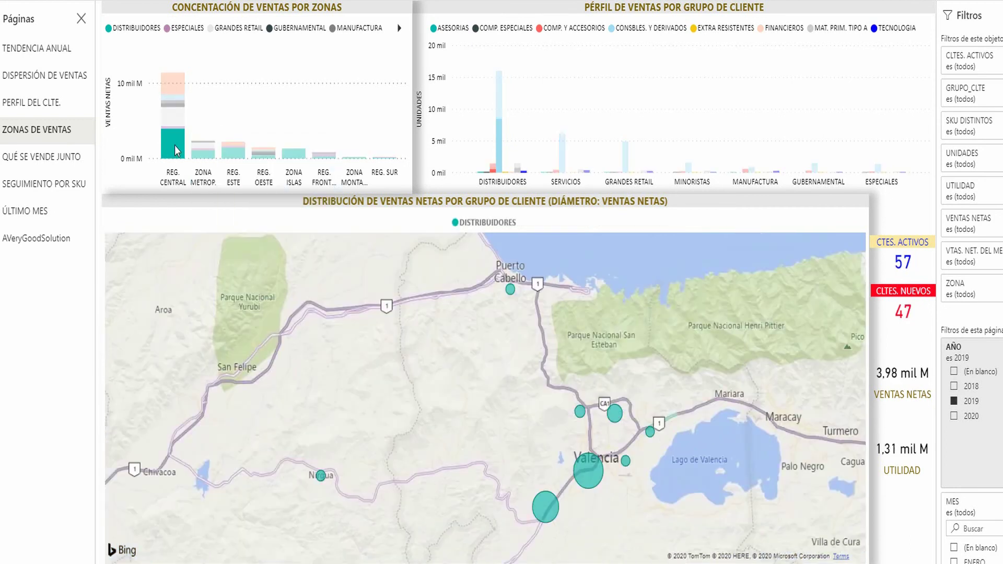
{"action": "left_click", "coordinate": [173, 83]}
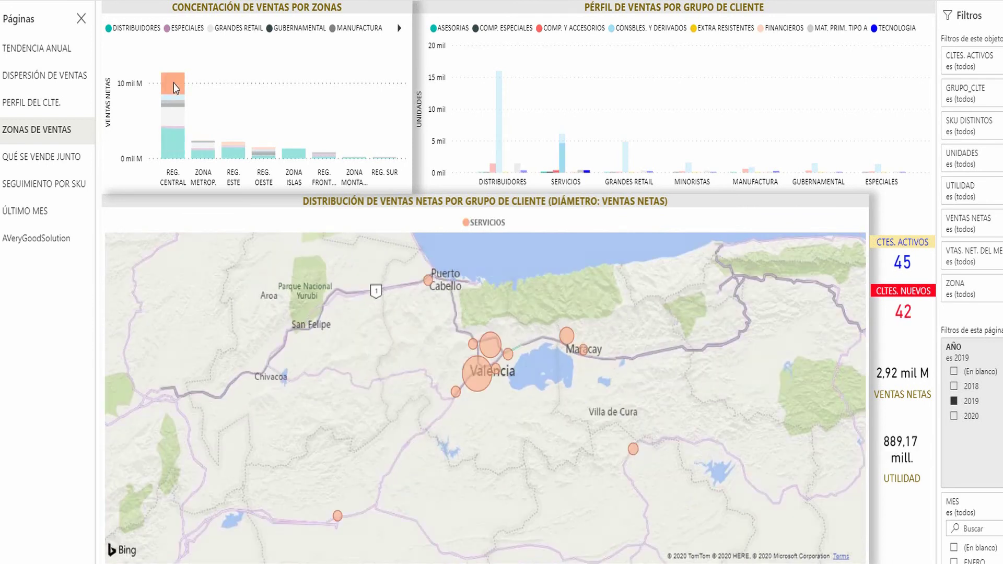
{"action": "left_click", "coordinate": [261, 107]}
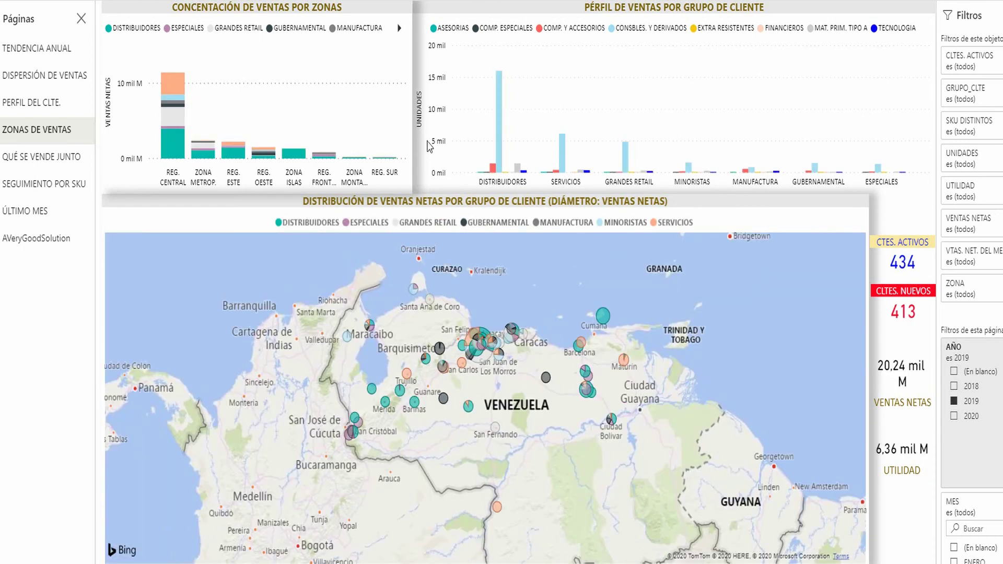
Cross-filter by the SERVICIOS and MINORISTAS customer groups in turn in the customer-group profile chart, and clear the selection
{"action": "left_click", "coordinate": [566, 183]}
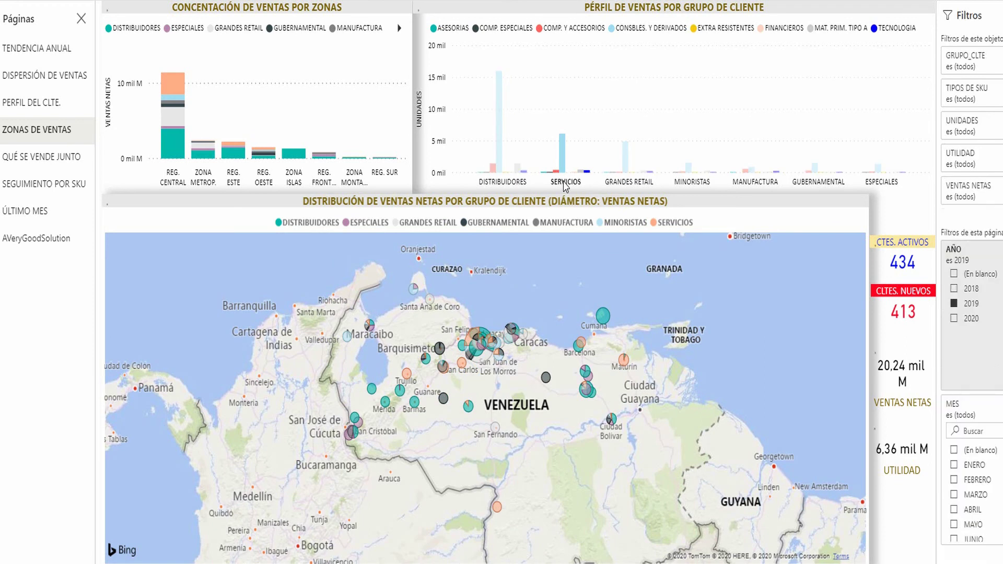
{"action": "left_click", "coordinate": [692, 183]}
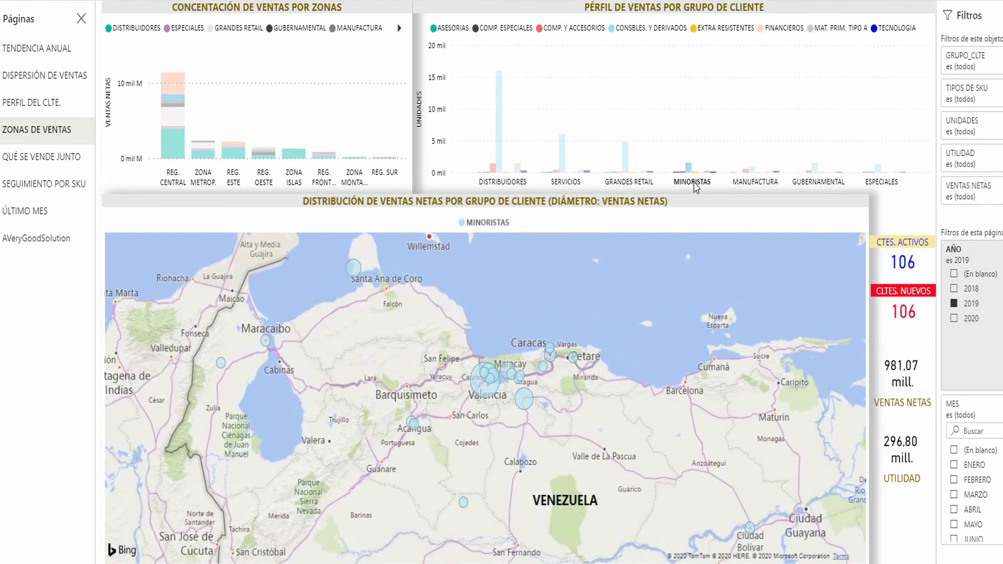
{"action": "left_click", "coordinate": [592, 115]}
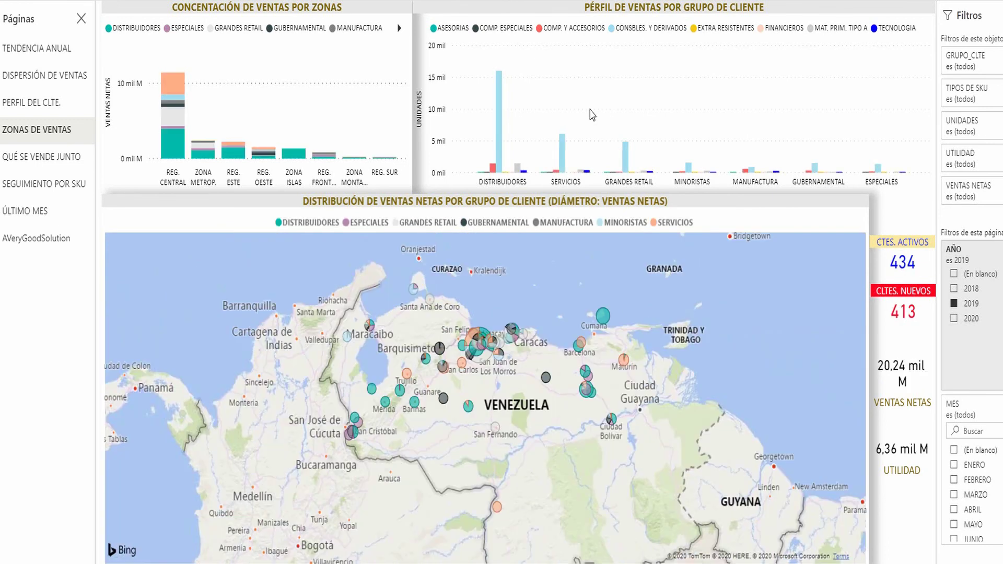
Isolate the CONSBLES. Y DERIVADOS bars of DISTRIBUIDORES and SERVICIOS in turn, and clear the selection
{"action": "left_click", "coordinate": [501, 130]}
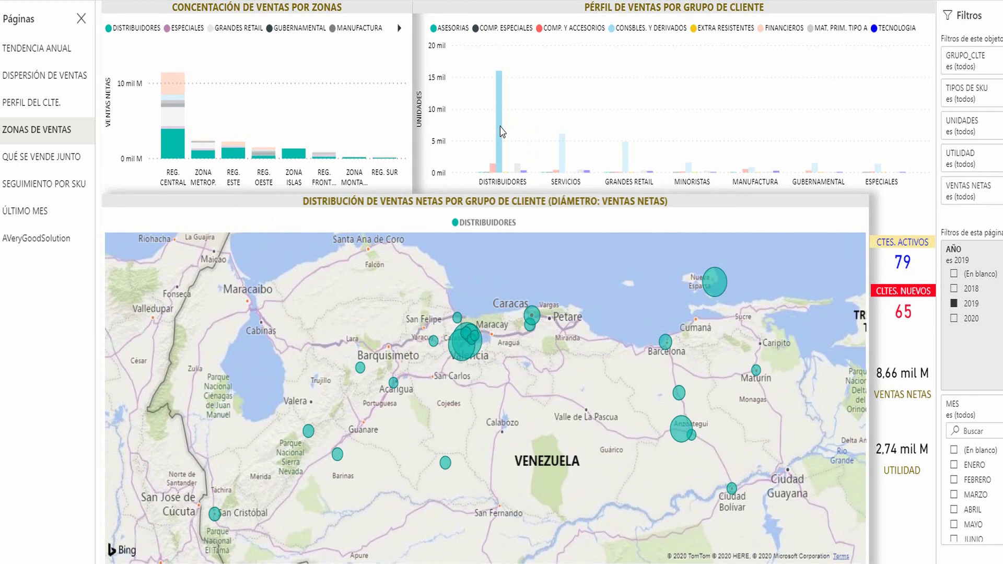
{"action": "left_click", "coordinate": [563, 158]}
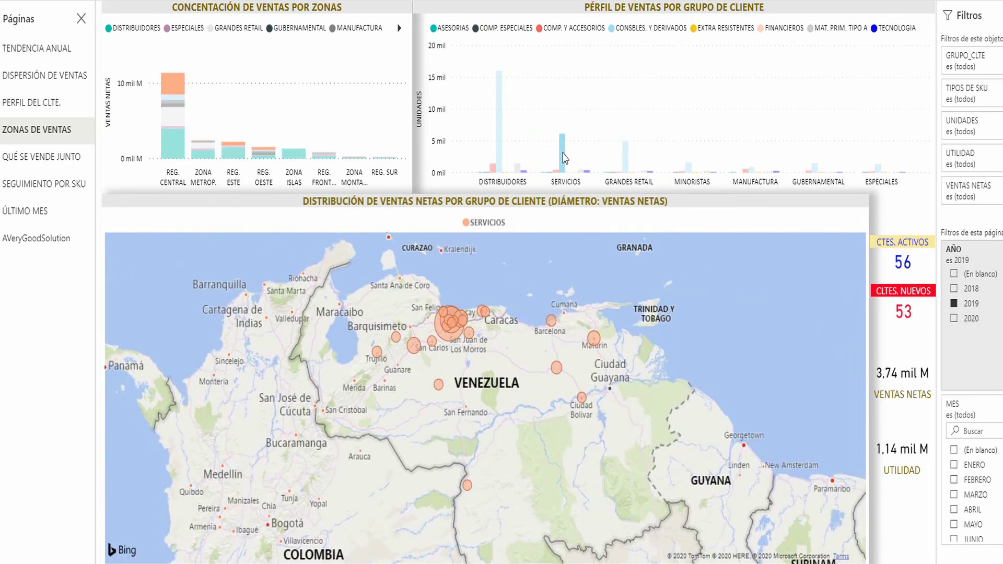
{"action": "left_click", "coordinate": [621, 104]}
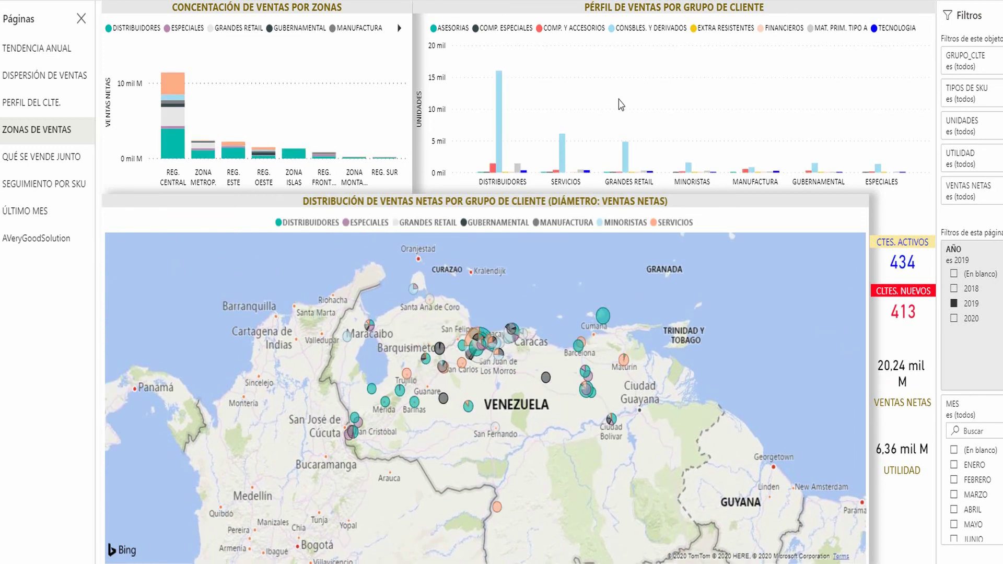
Cross-filter by the product types TECNOLOGIA, COMP. Y ACCESORIOS and COMP. ESPECIALES in turn, and clear the selection
{"action": "left_click", "coordinate": [898, 30]}
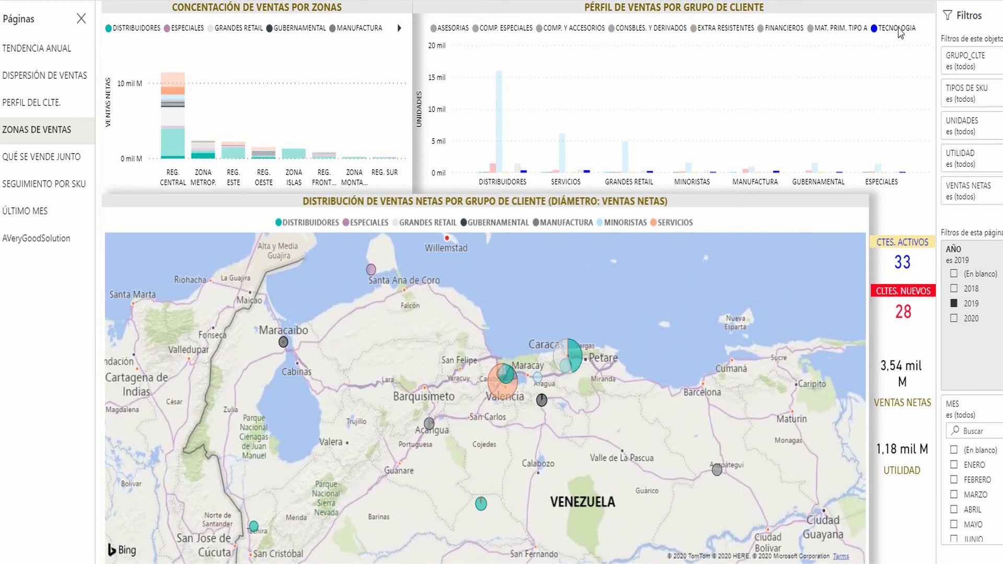
{"action": "left_click", "coordinate": [580, 31]}
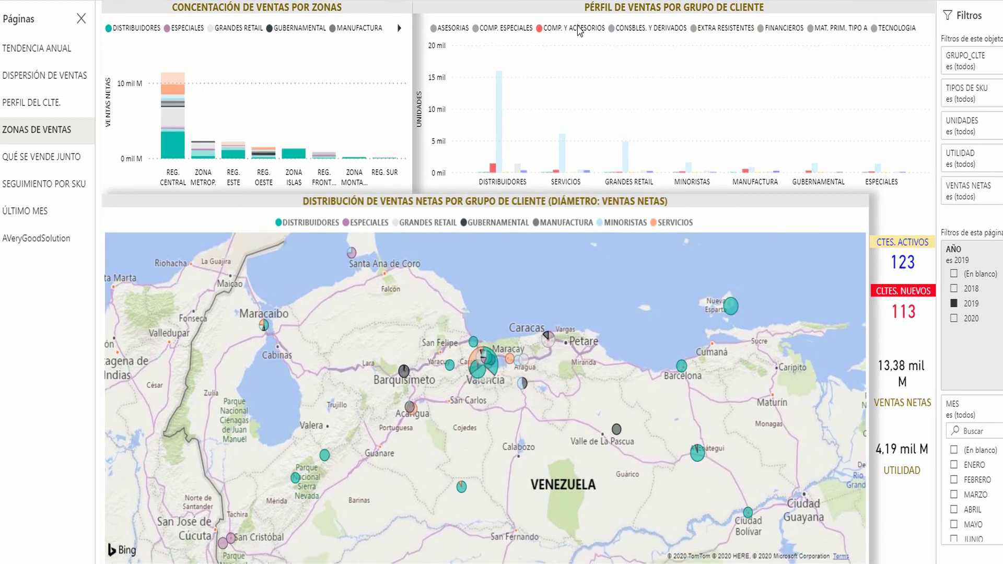
{"action": "left_click", "coordinate": [490, 31]}
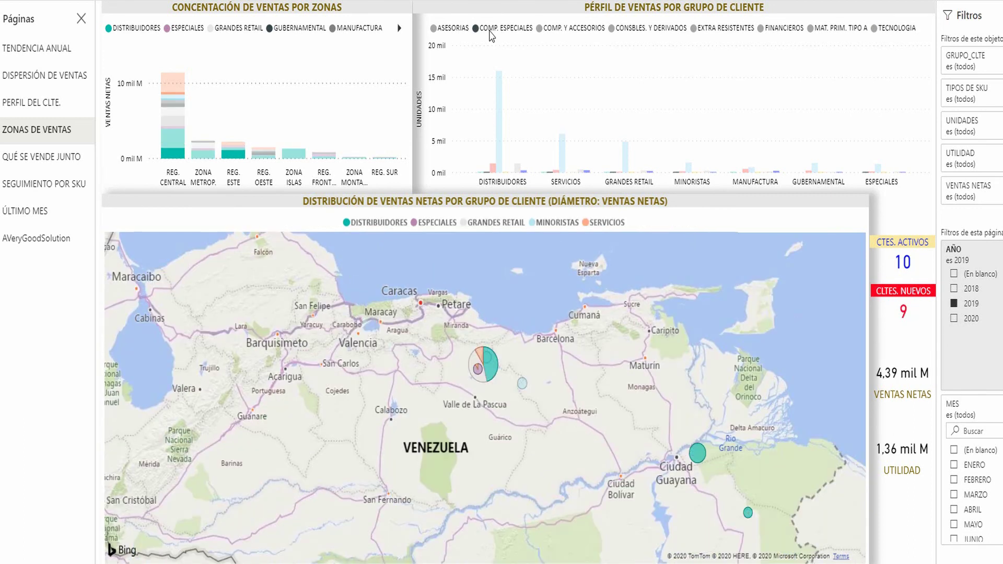
{"action": "left_click", "coordinate": [580, 96]}
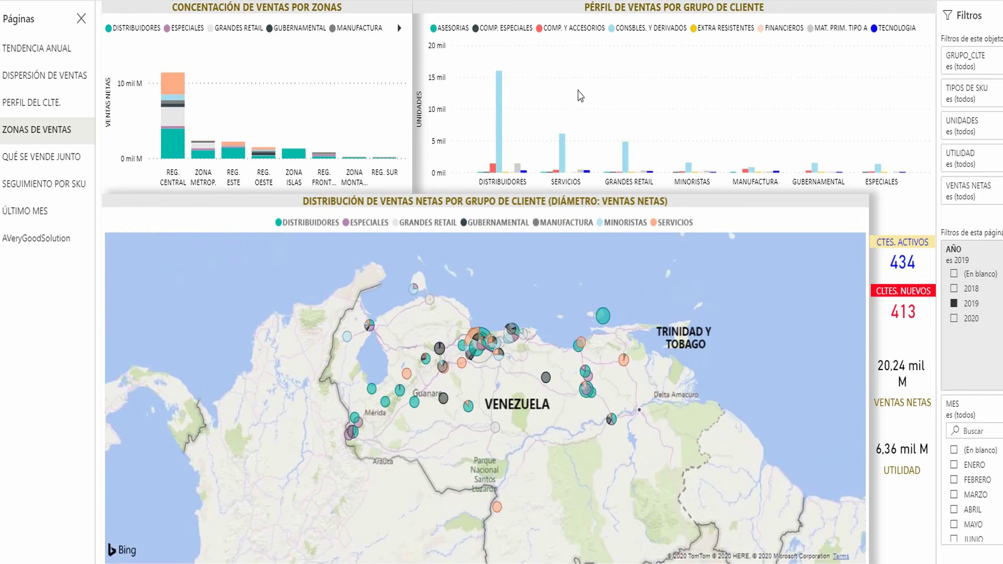
Remove the 2019 year filter and open the AVeryGoodSolution report page
{"action": "left_click", "coordinate": [955, 304]}
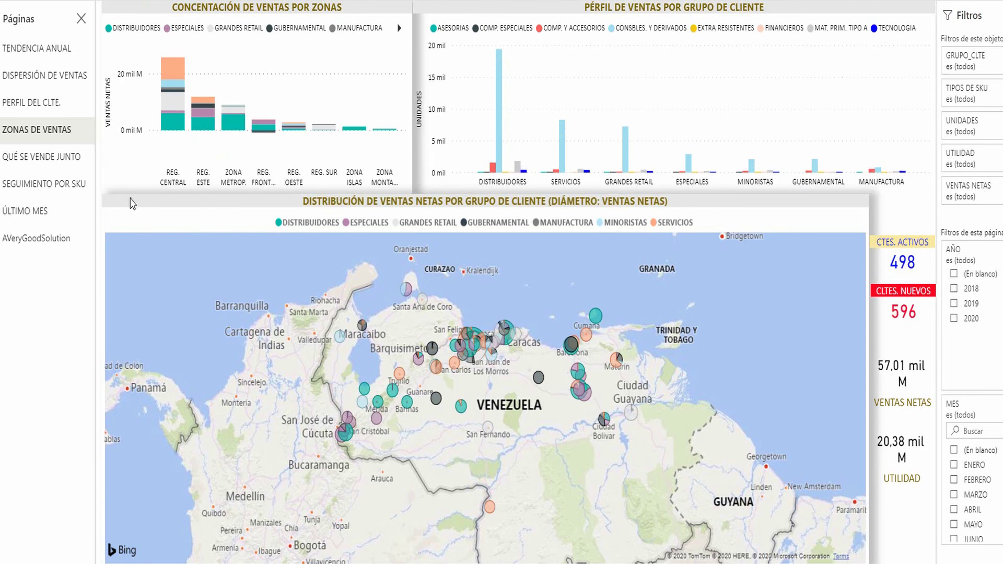
{"action": "left_click", "coordinate": [27, 242]}
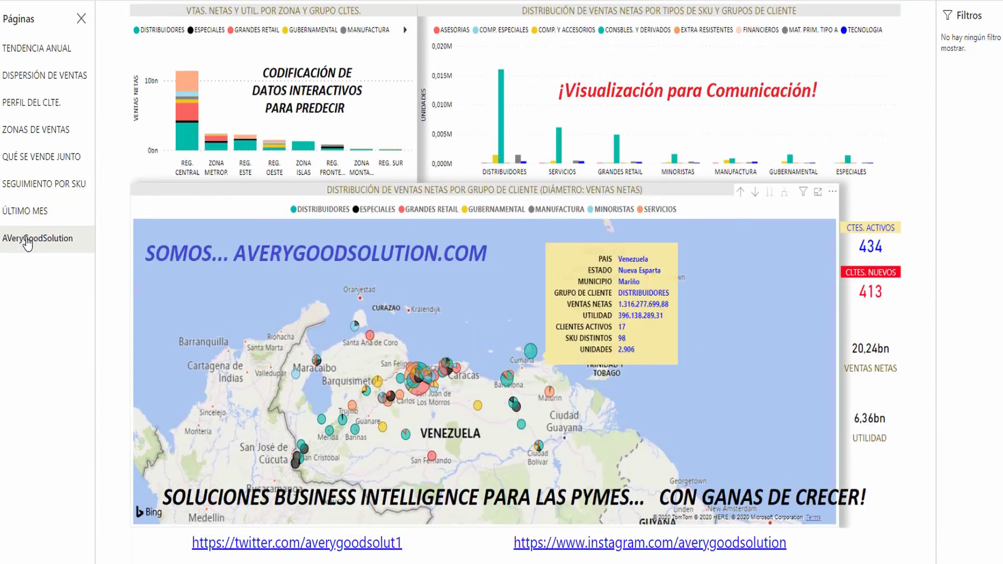